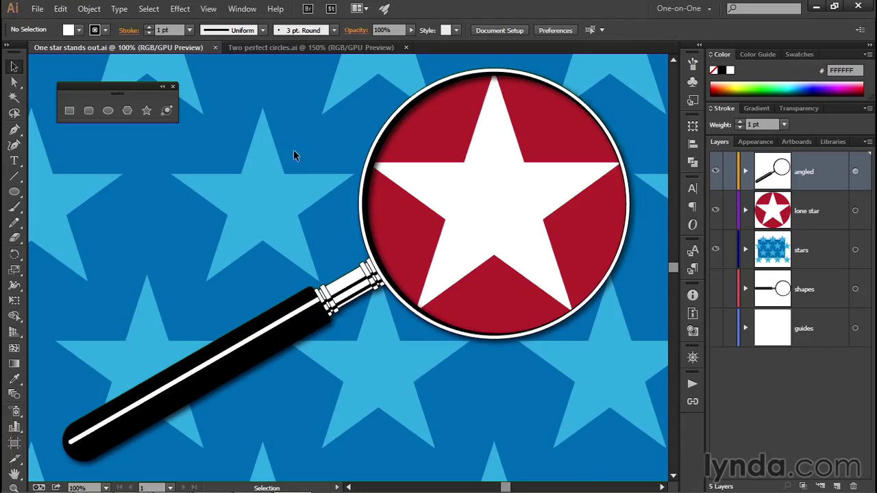
In Two perfect circles.ai, select both concentric circles and move them from the guides layer to the drawing layer.
{"action": "key", "text": "ctrl+Tab"}
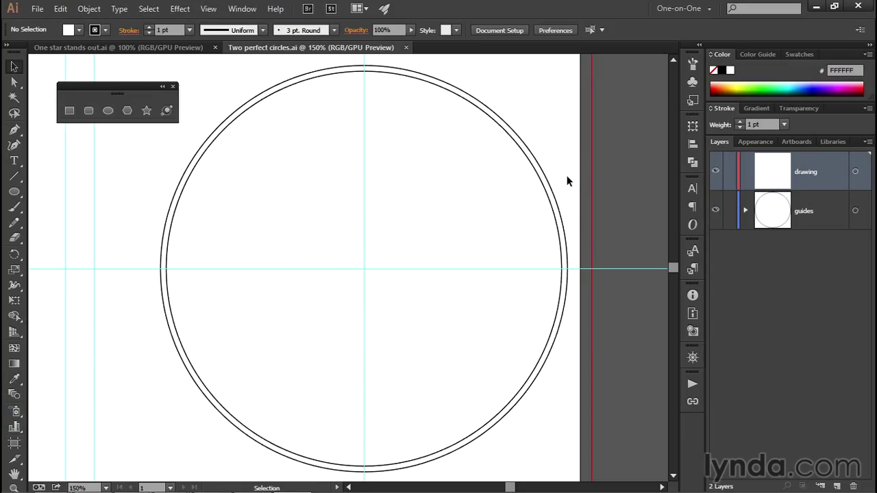
{"action": "left_click_drag", "start_coordinate": [567, 177], "coordinate": [516, 221]}
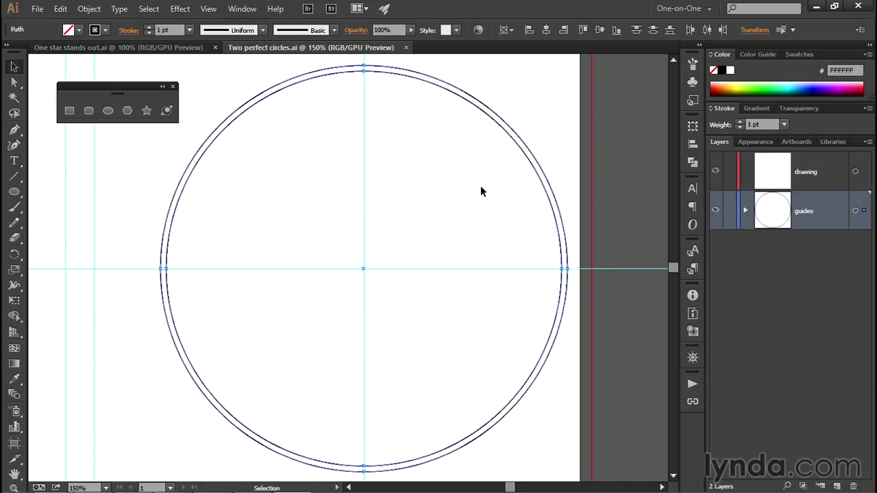
{"action": "left_click", "coordinate": [856, 211]}
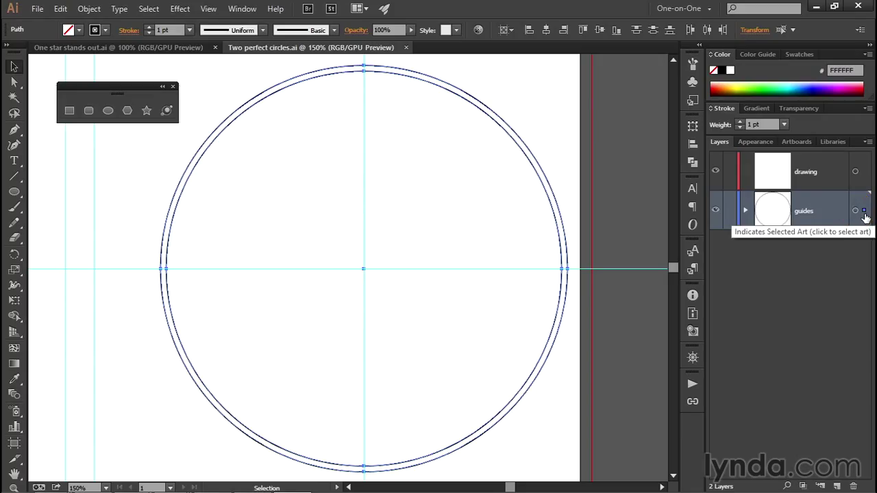
{"action": "left_click_drag", "start_coordinate": [864, 212], "coordinate": [866, 176]}
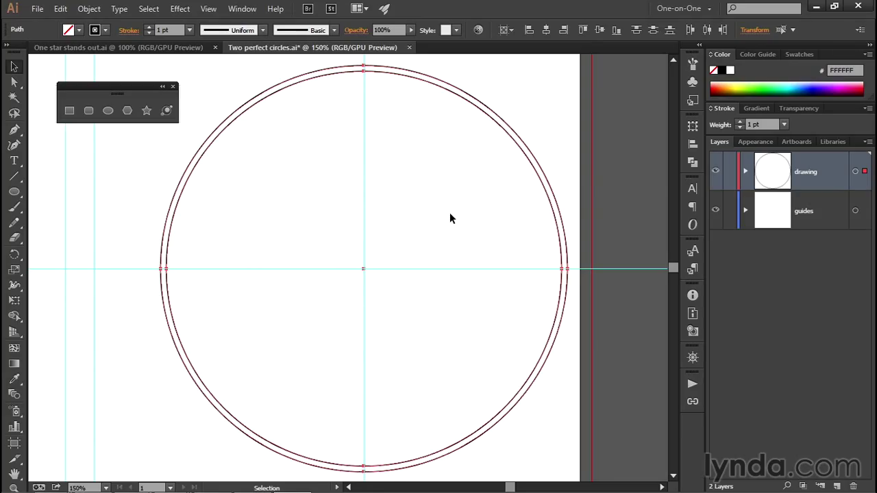
{"action": "left_click", "coordinate": [388, 244]}
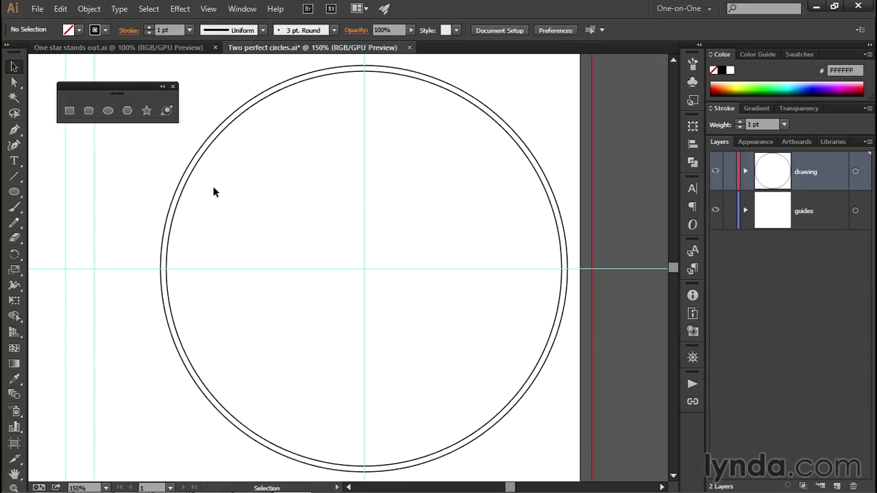
Draw two tall concentric ellipses, a narrow one inside a wider one, outward from the intersection of the guides at the circles' center.
{"action": "left_click", "coordinate": [108, 111]}
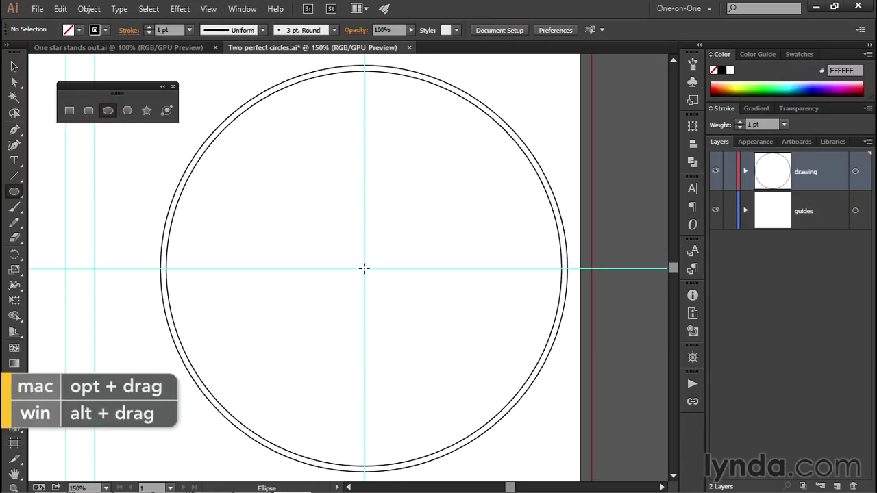
{"action": "mouse_move", "coordinate": [364, 269]}
{"action": "left_mouse_down"}
{"action": "mouse_move", "coordinate": [448, 385]}
{"action": "mouse_move", "coordinate": [439, 388]}
{"action": "mouse_move", "coordinate": [432, 375]}
{"action": "left_mouse_up"}
{"action": "left_click_drag", "start_coordinate": [364, 268], "coordinate": [396, 361]}
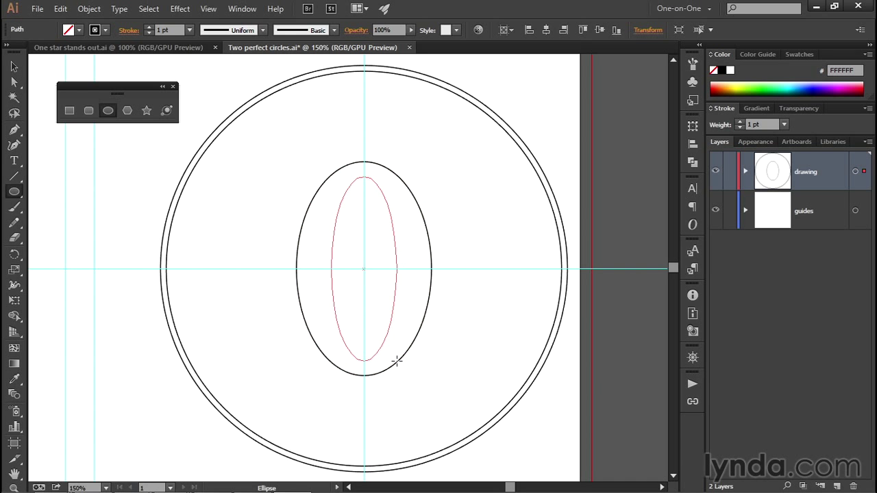
{"action": "left_click_drag", "start_coordinate": [397, 361], "coordinate": [396, 361]}
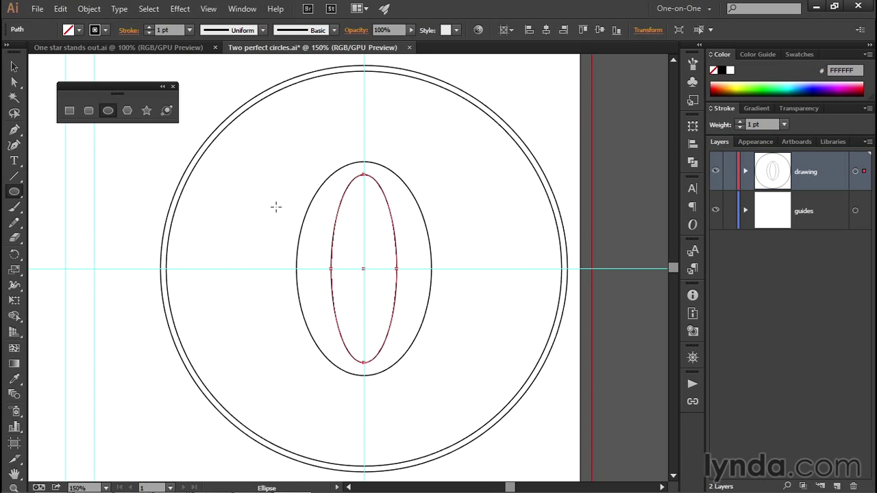
Select both ellipses and fill them with the red swatch R=193 G=39 B=45.
{"action": "key", "text": "v"}
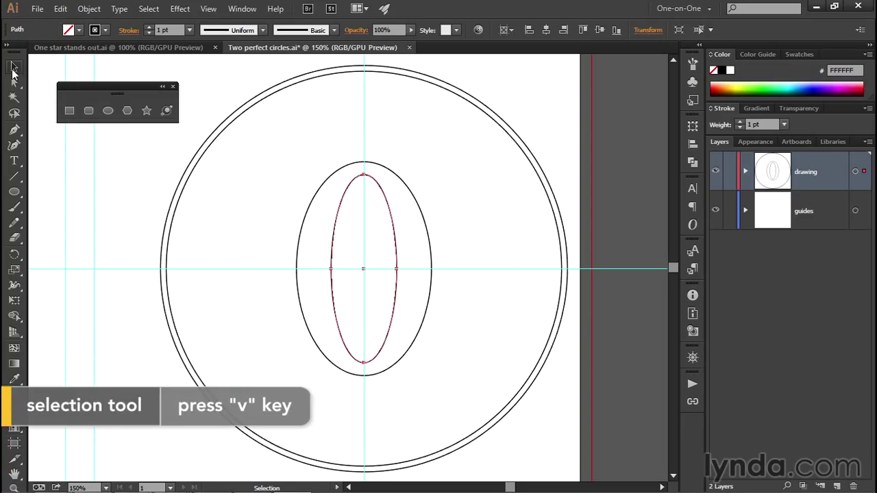
{"action": "left_click", "coordinate": [300, 226], "text": "shift"}
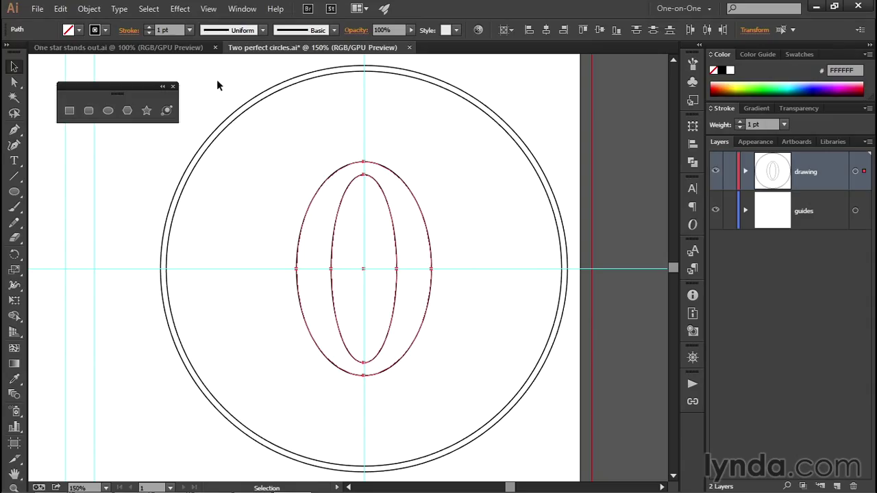
{"action": "left_click", "coordinate": [78, 30]}
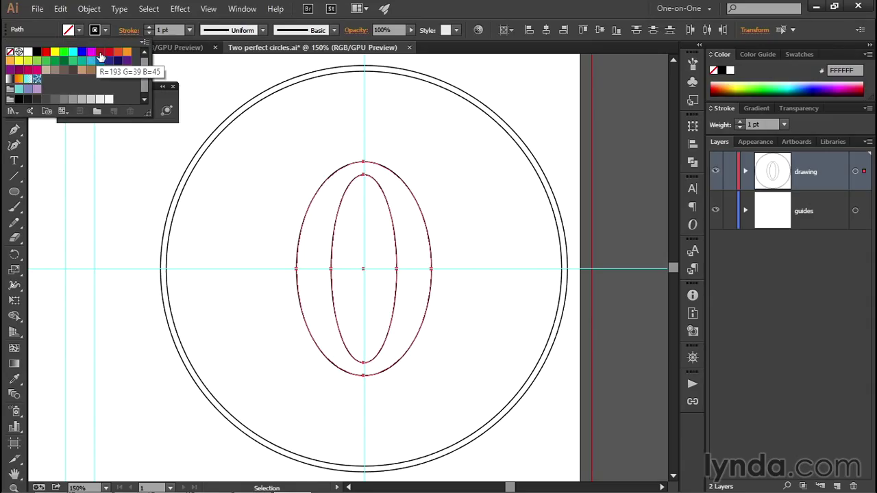
{"action": "left_click", "coordinate": [101, 55]}
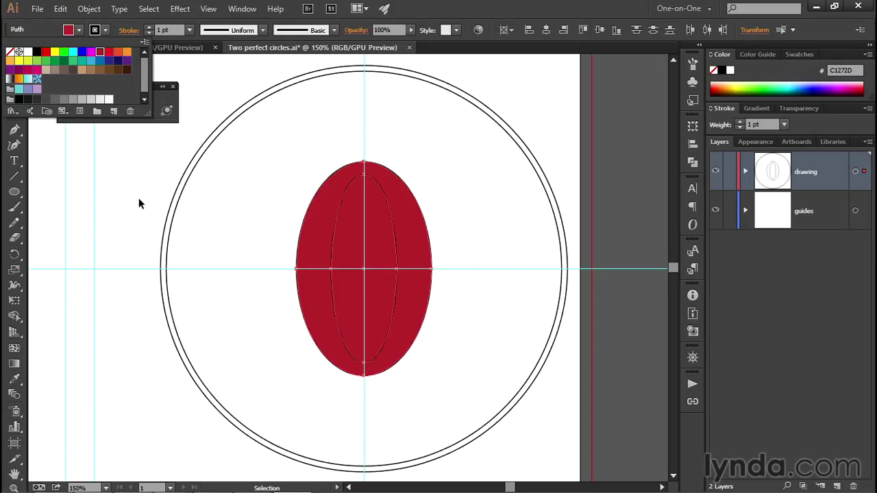
{"action": "key", "text": "Escape"}
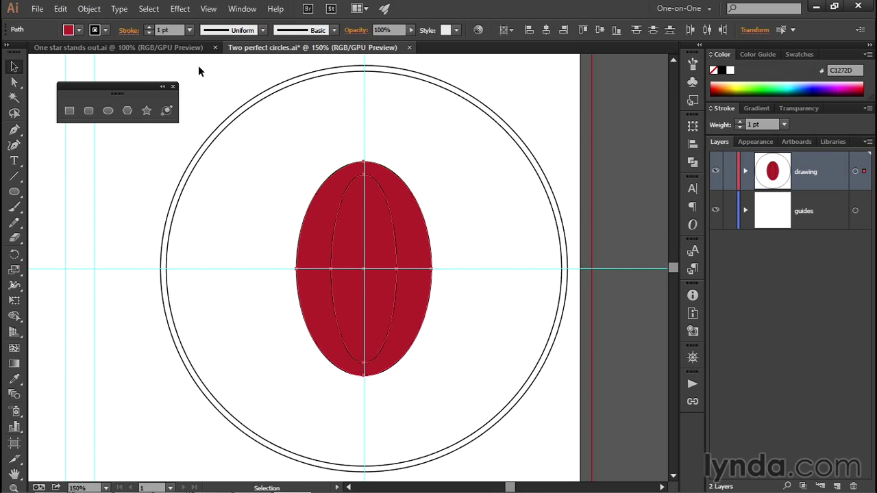
Combine the two red ellipses into a compound path and move it over the artboard's right edge.
{"action": "left_click", "coordinate": [90, 9]}
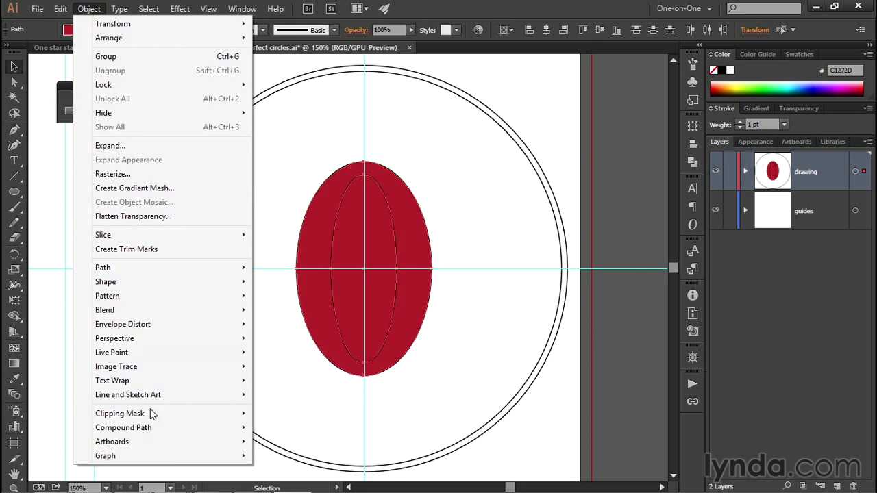
{"action": "mouse_move", "coordinate": [165, 430]}
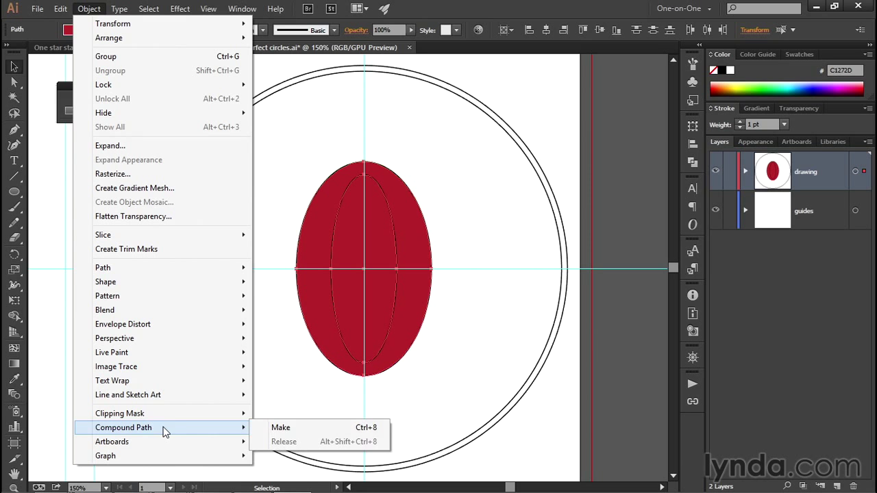
{"action": "left_click", "coordinate": [314, 428]}
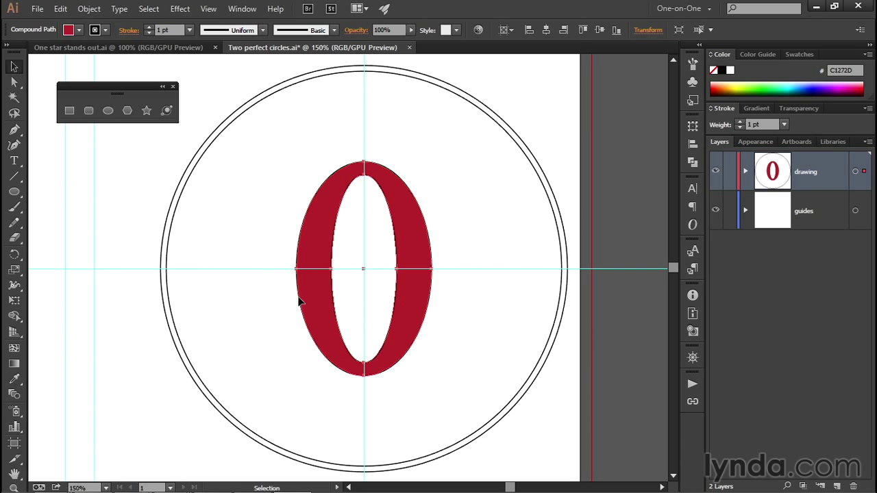
{"action": "left_click_drag", "start_coordinate": [299, 302], "coordinate": [516, 295]}
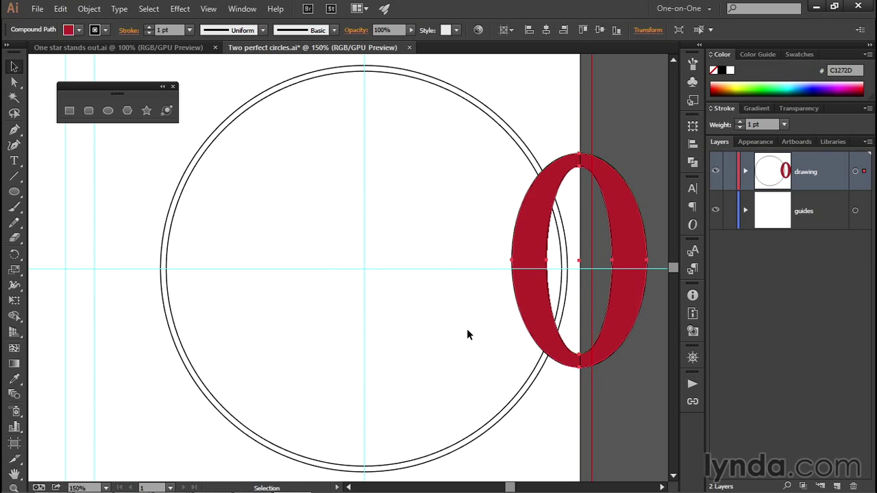
{"action": "left_click", "coordinate": [632, 381]}
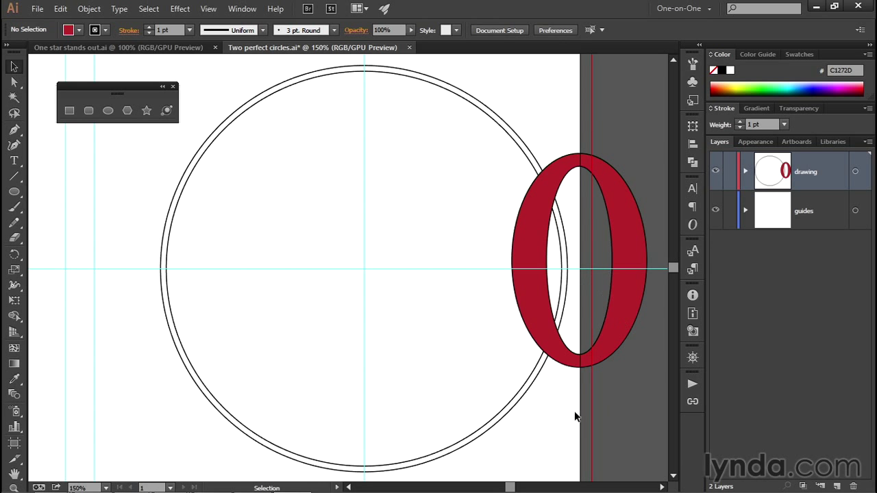
Move the red compound path back inside the large circles and delete it.
{"action": "left_click_drag", "start_coordinate": [544, 339], "coordinate": [370, 360]}
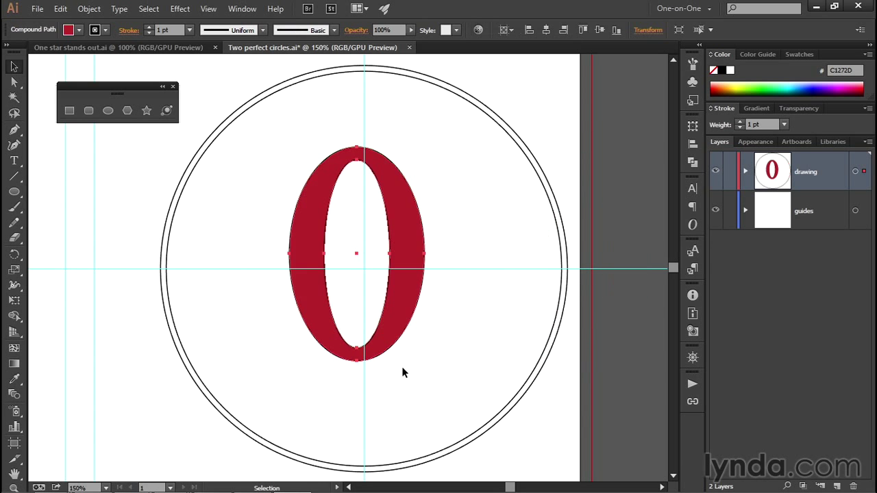
{"action": "left_click", "coordinate": [455, 357]}
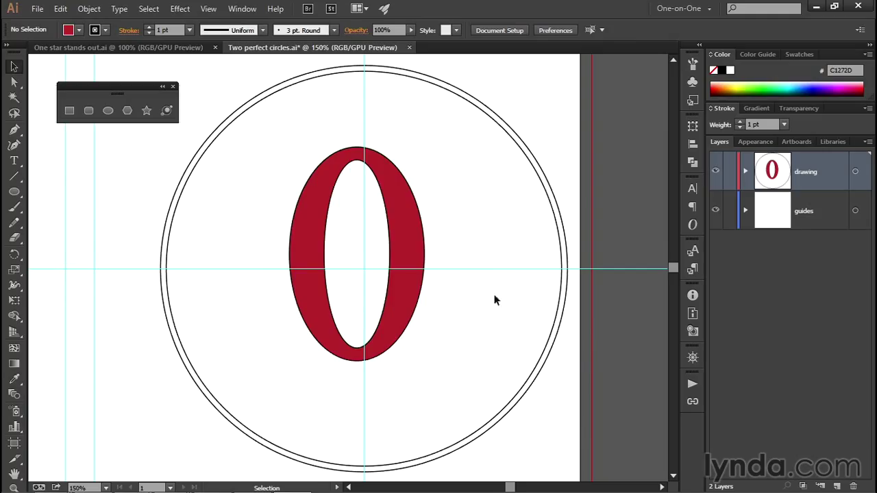
{"action": "left_click", "coordinate": [330, 310]}
{"action": "key", "text": "Delete"}
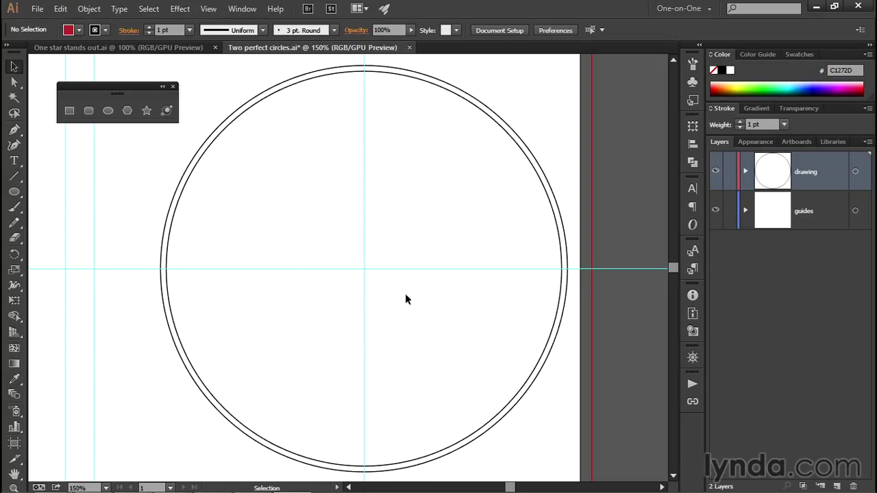
On the guides layer, draw a 45-degree line segment from the guide intersection down past the artboard's right edge.
{"action": "scroll", "coordinate": [405, 299], "scroll_direction": "down", "scroll_amount": 1}
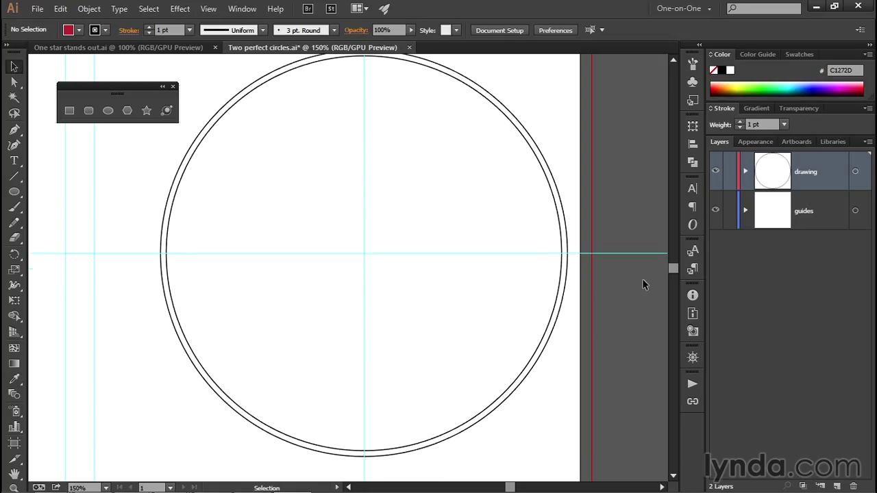
{"action": "left_click", "coordinate": [835, 214]}
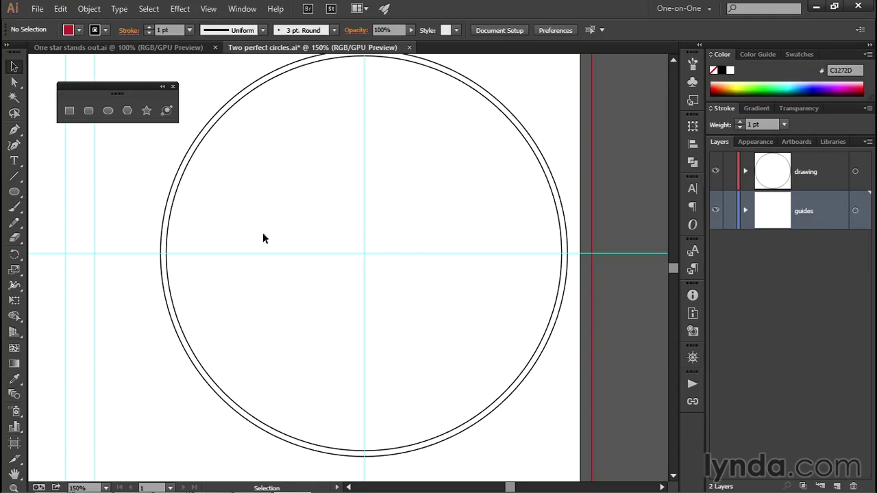
{"action": "left_click", "coordinate": [14, 176]}
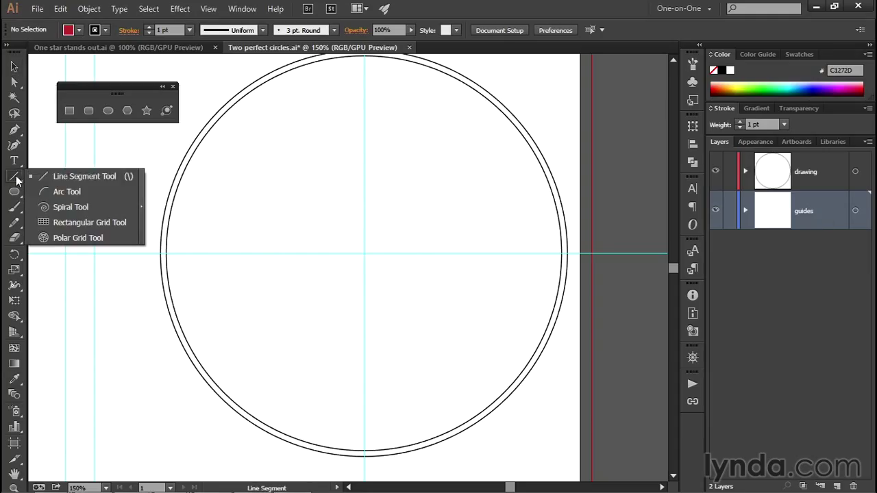
{"action": "left_click", "coordinate": [93, 178]}
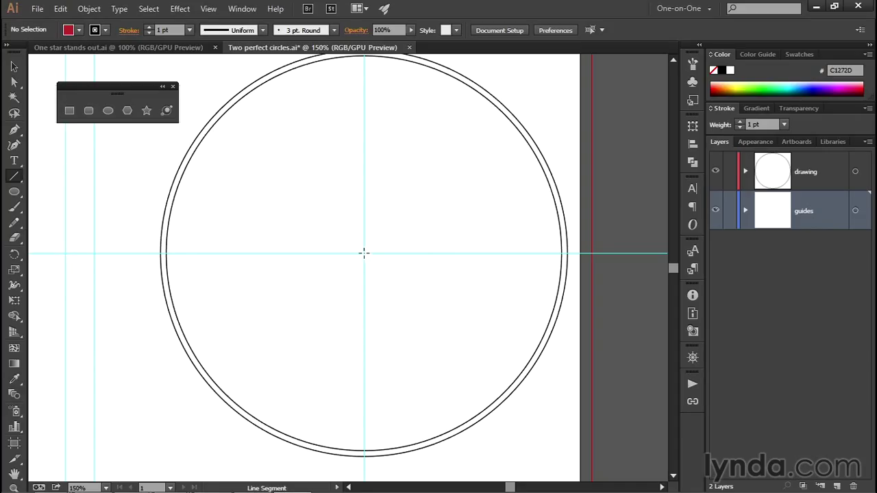
{"action": "left_click_drag", "start_coordinate": [364, 255], "coordinate": [592, 474]}
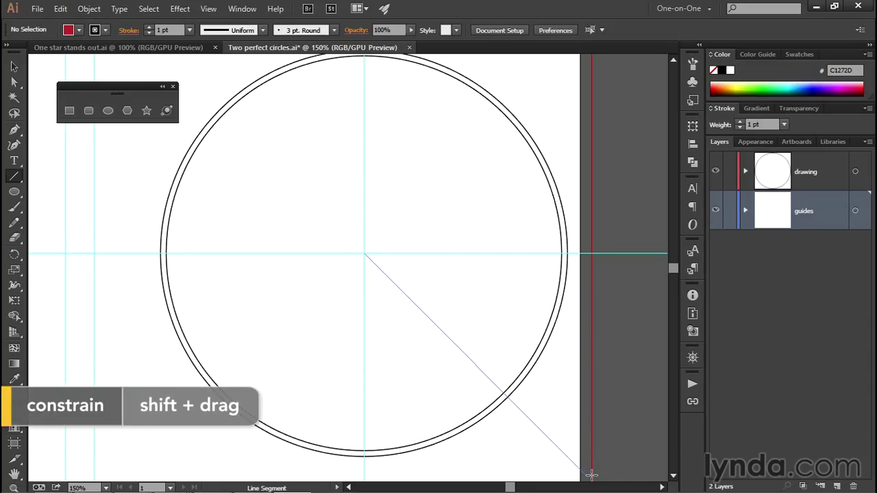
{"action": "left_click_drag", "start_coordinate": [592, 474], "coordinate": [591, 474]}
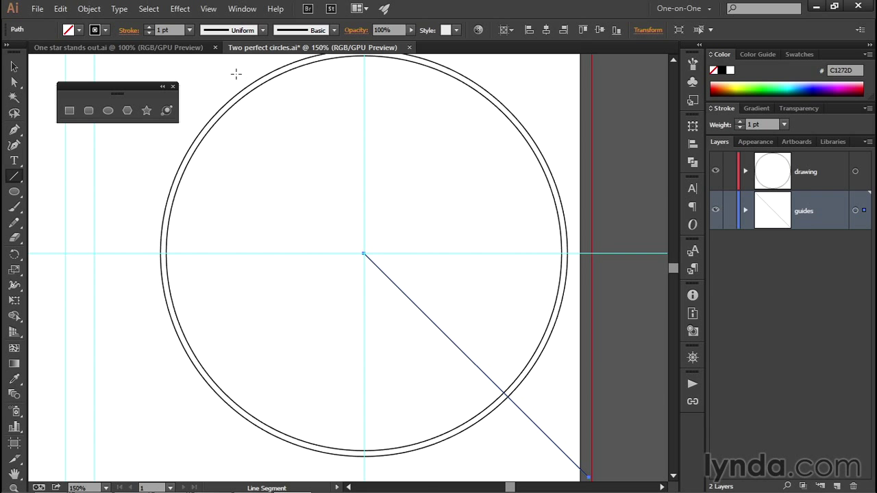
Convert the diagonal line into a guide and make the drawing layer active.
{"action": "left_click", "coordinate": [209, 10]}
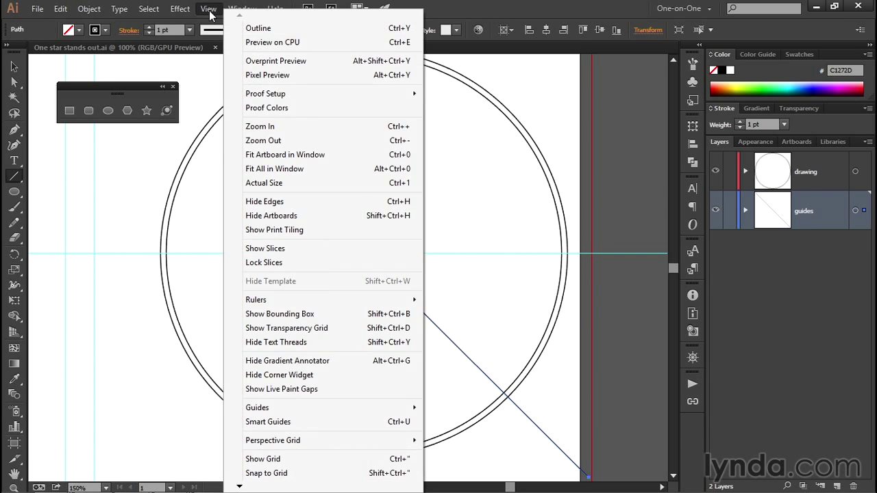
{"action": "mouse_move", "coordinate": [337, 409]}
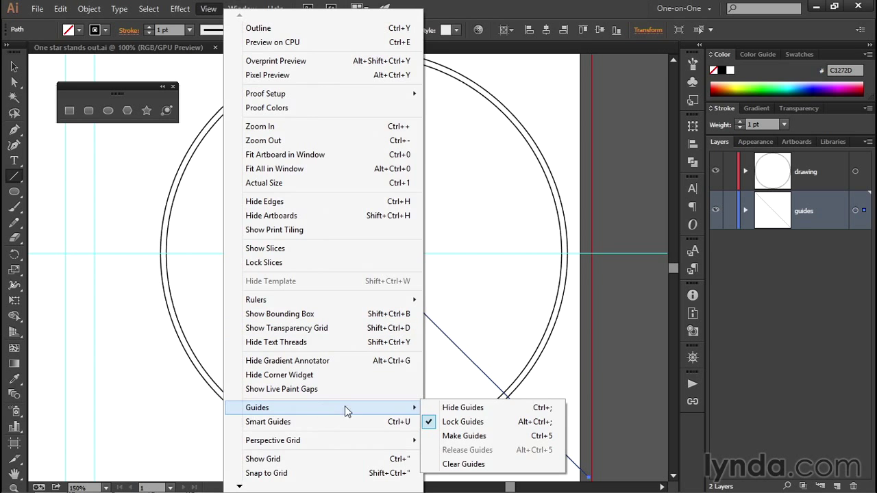
{"action": "left_click", "coordinate": [503, 436]}
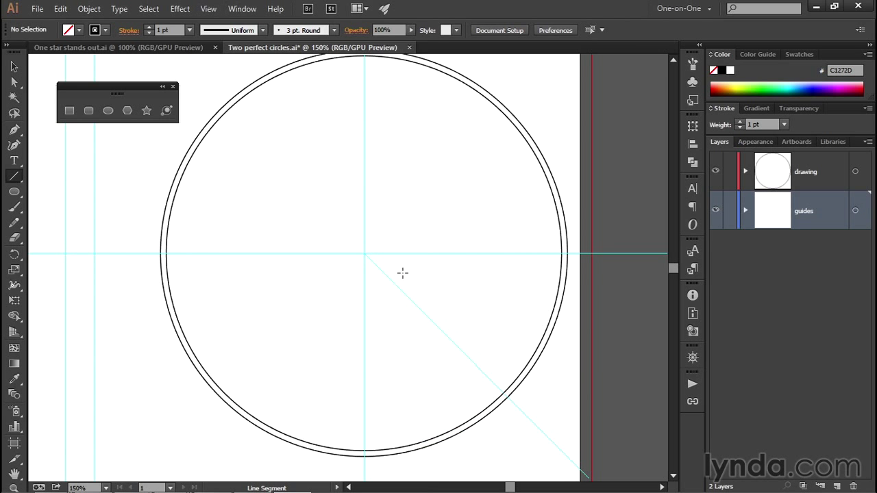
{"action": "left_click", "coordinate": [820, 175]}
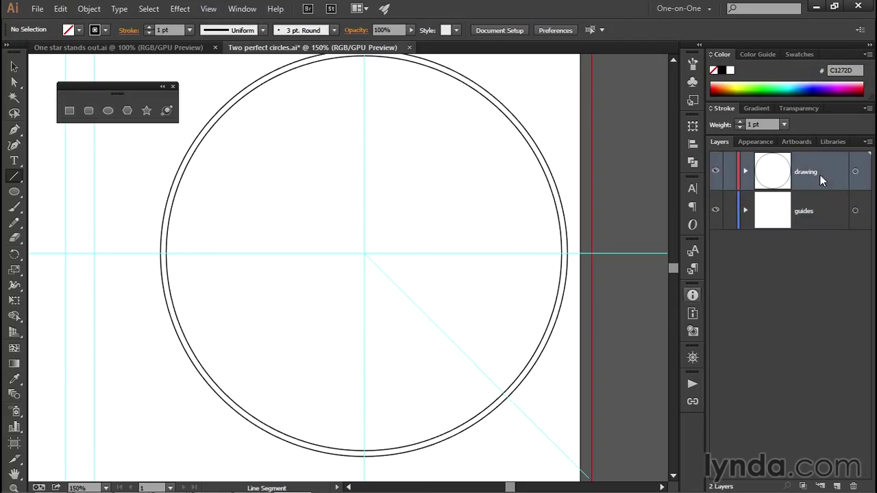
Try to trace the inner circle with an ellipse drawn from its crossing with the diagonal guide to its opposite upper-left edge.
{"action": "left_click", "coordinate": [108, 111]}
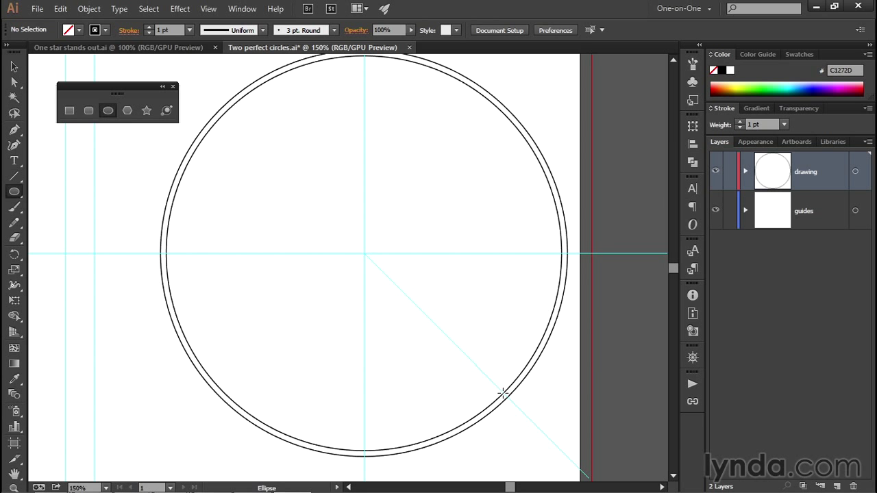
{"action": "left_click_drag", "start_coordinate": [503, 393], "coordinate": [489, 378]}
{"action": "mouse_move", "coordinate": [406, 312]}
{"action": "left_mouse_down"}
{"action": "mouse_move", "coordinate": [356, 235]}
{"action": "mouse_move", "coordinate": [247, 155]}
{"action": "mouse_move", "coordinate": [227, 130]}
{"action": "left_mouse_up"}
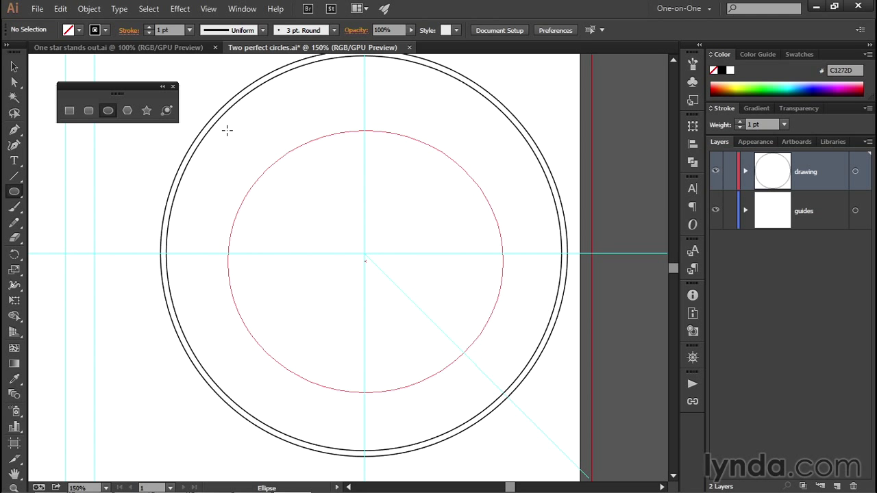
{"action": "mouse_move", "coordinate": [228, 130]}
{"action": "left_mouse_down"}
{"action": "mouse_move", "coordinate": [217, 121]}
{"action": "mouse_move", "coordinate": [247, 190]}
{"action": "mouse_move", "coordinate": [306, 240]}
{"action": "mouse_move", "coordinate": [320, 227]}
{"action": "mouse_move", "coordinate": [268, 157]}
{"action": "mouse_move", "coordinate": [237, 147]}
{"action": "mouse_move", "coordinate": [229, 121]}
{"action": "left_mouse_up"}
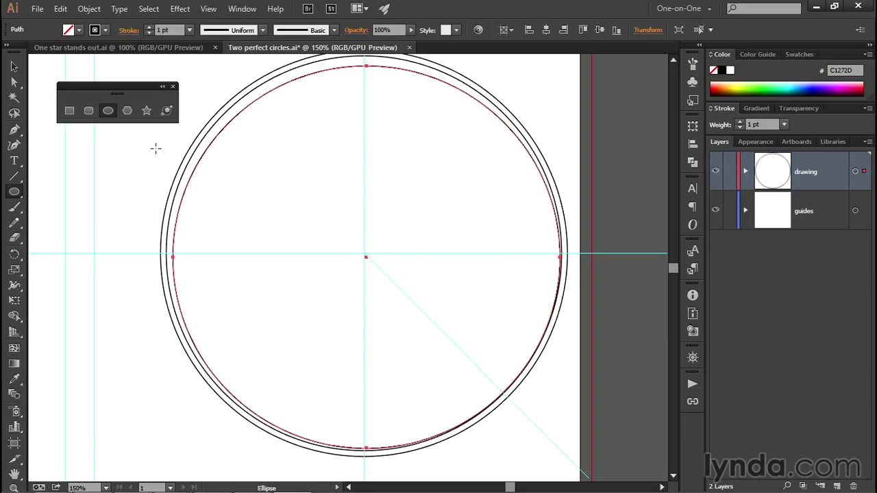
{"action": "key", "text": "ctrl+shift+a"}
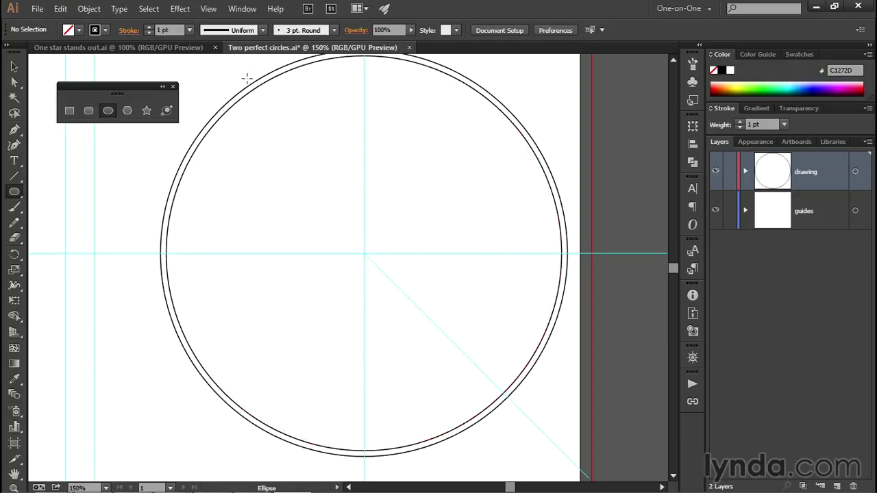
Turn on Smart Guides and draw a circle about 401.58 pt wide from the inner circle's intersection with the diagonal guide toward its upper-left edge.
{"action": "left_click", "coordinate": [208, 9]}
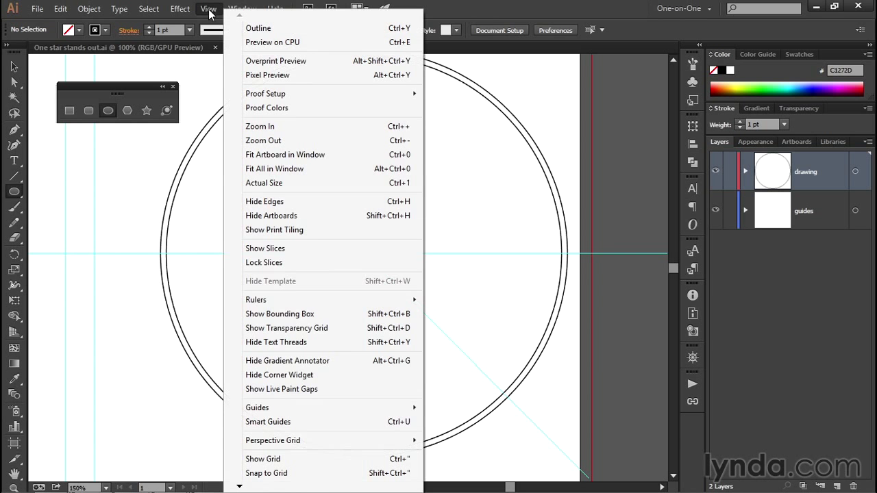
{"action": "left_click", "coordinate": [318, 422]}
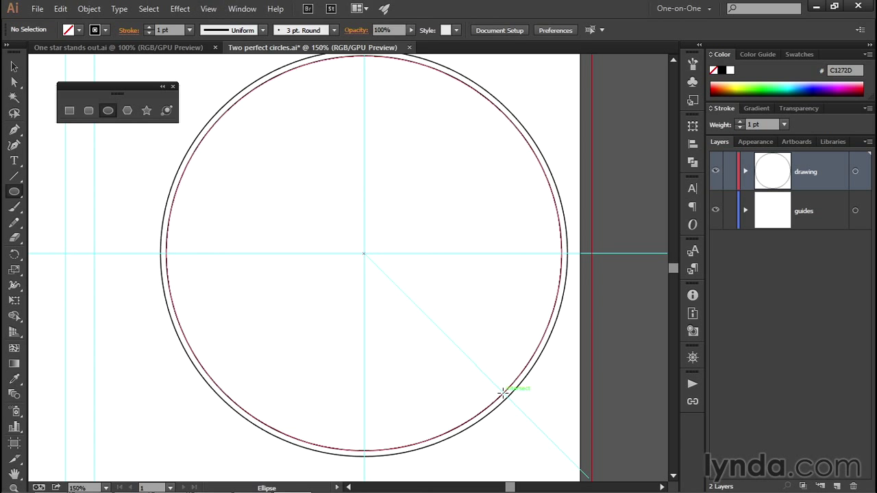
{"action": "left_click_drag", "start_coordinate": [503, 391], "coordinate": [262, 120]}
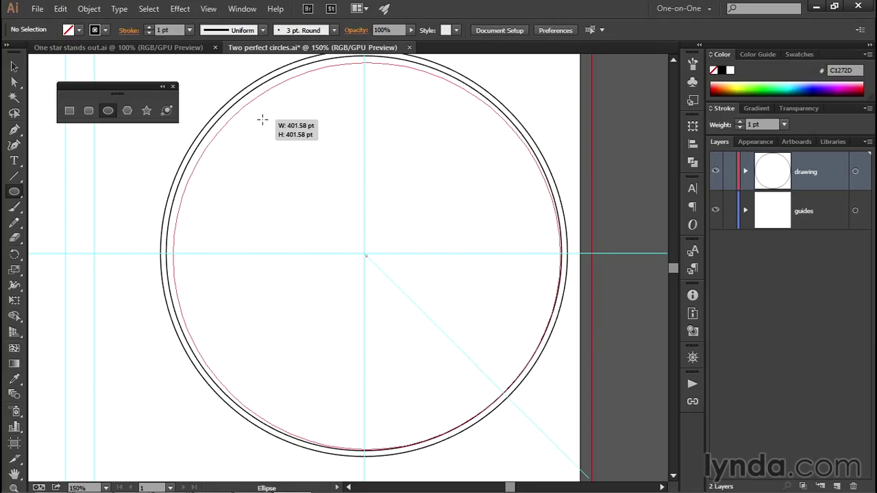
{"action": "left_click_drag", "start_coordinate": [263, 120], "coordinate": [263, 120]}
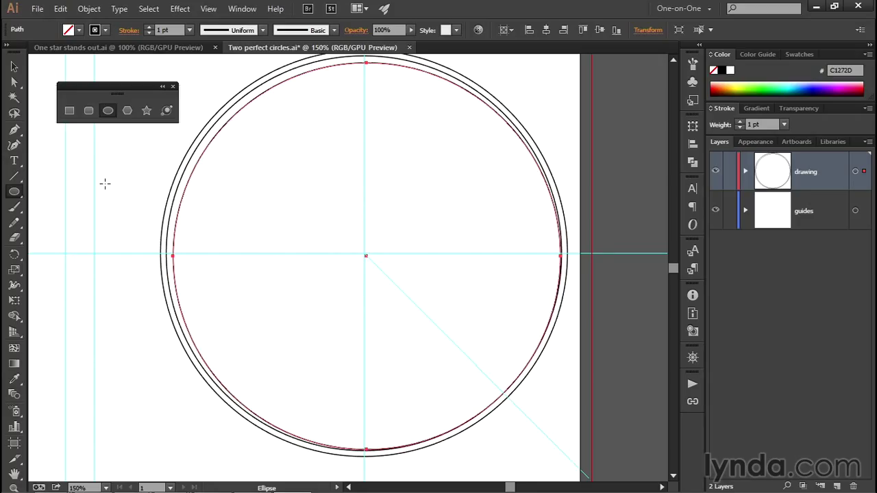
Select the original inner circle, just outside the newly drawn one, and copy it.
{"action": "left_click", "coordinate": [14, 68]}
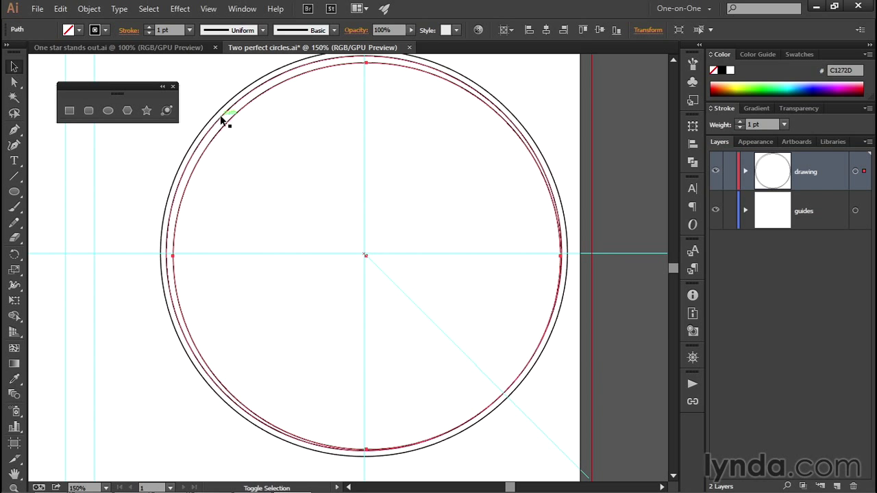
{"action": "key", "text": "Left"}
{"action": "key", "text": "Left"}
{"action": "key", "text": "Up"}
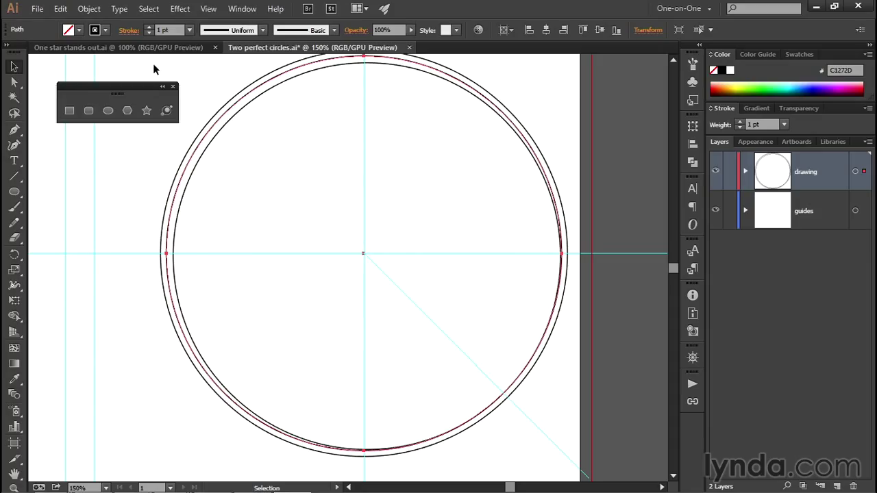
{"action": "left_click", "coordinate": [61, 10]}
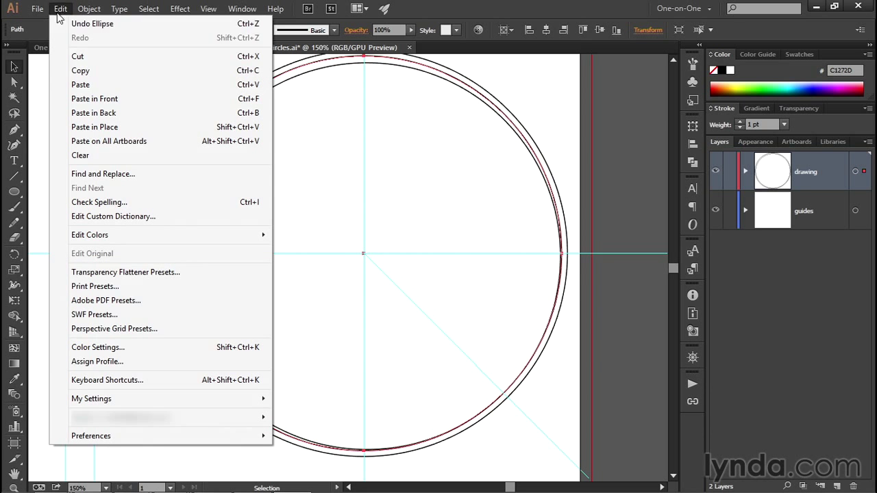
{"action": "left_click", "coordinate": [106, 70]}
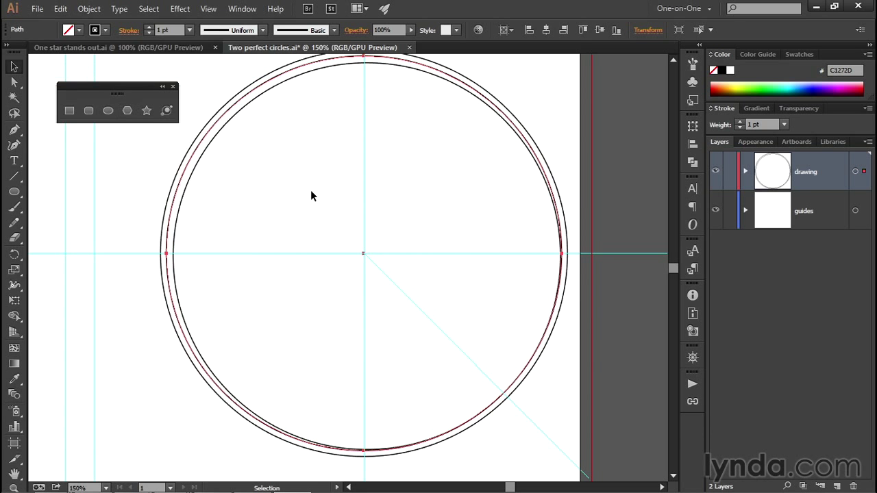
Add the newly drawn circle to the selection and fill both circles with black.
{"action": "left_click", "coordinate": [233, 118], "text": "shift"}
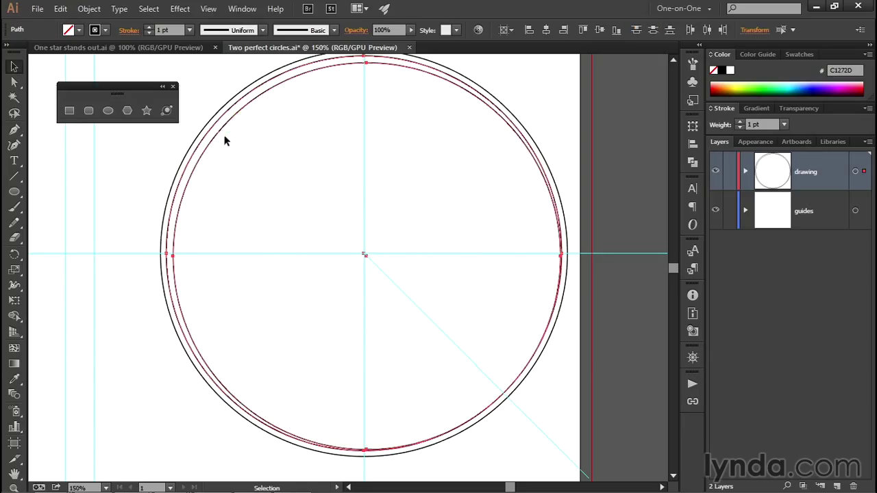
{"action": "left_click", "coordinate": [71, 32]}
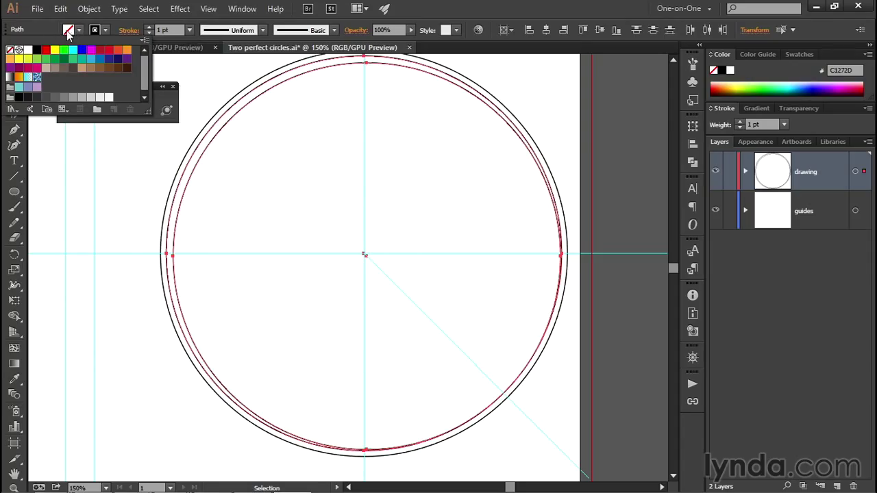
{"action": "left_click", "coordinate": [37, 51]}
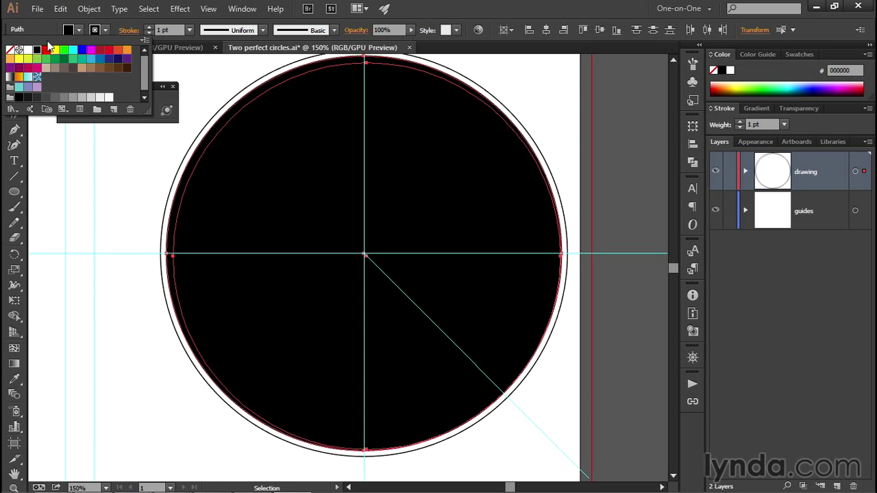
{"action": "left_click", "coordinate": [45, 26]}
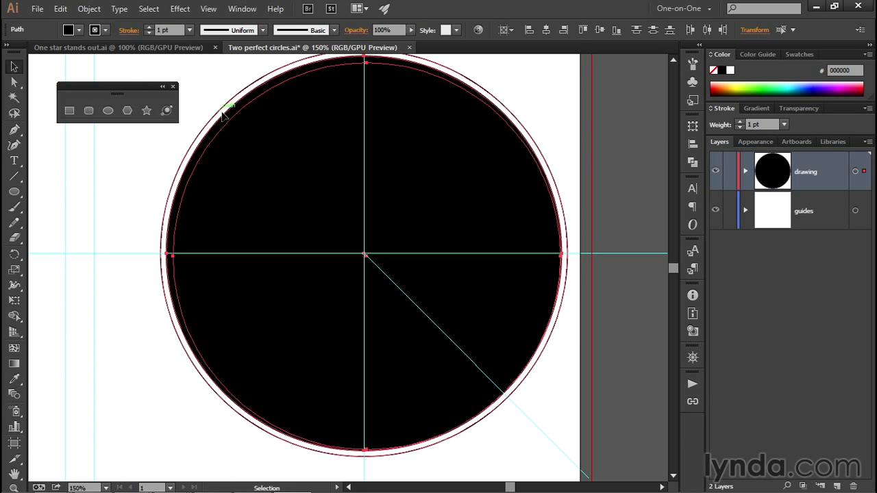
Combine the two black-filled circles into a compound path and deselect it.
{"action": "left_click", "coordinate": [96, 14]}
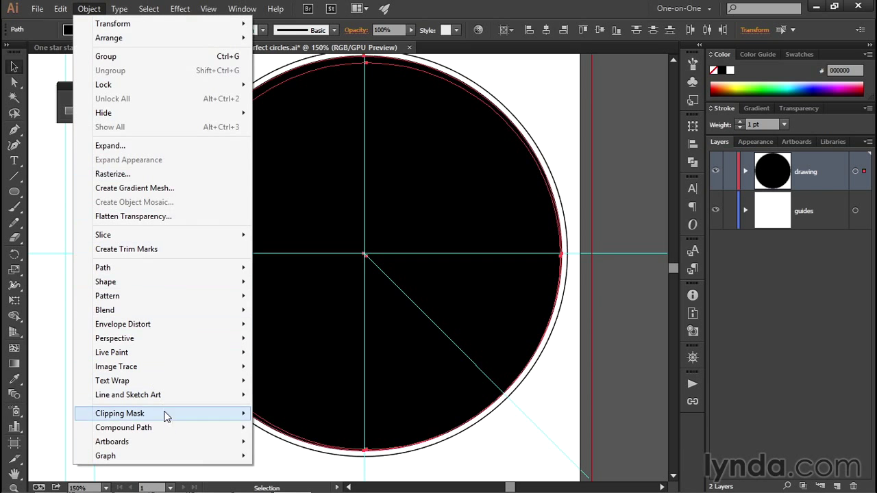
{"action": "mouse_move", "coordinate": [170, 427]}
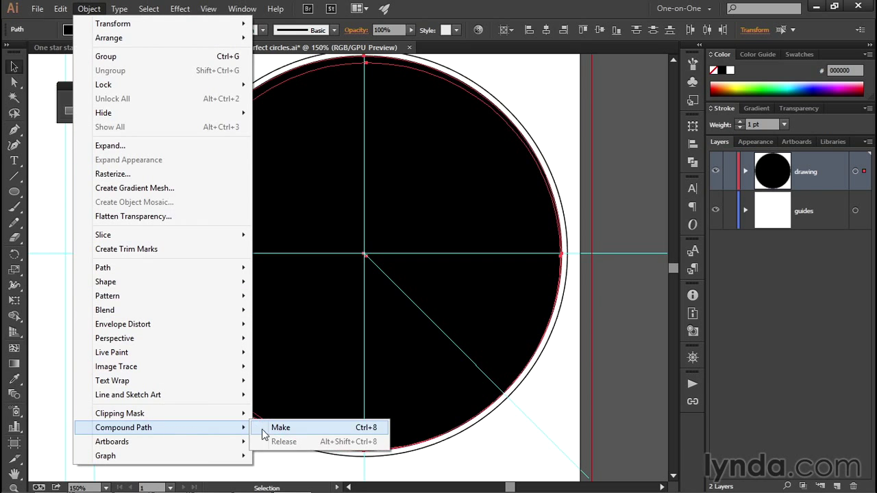
{"action": "left_click", "coordinate": [301, 429]}
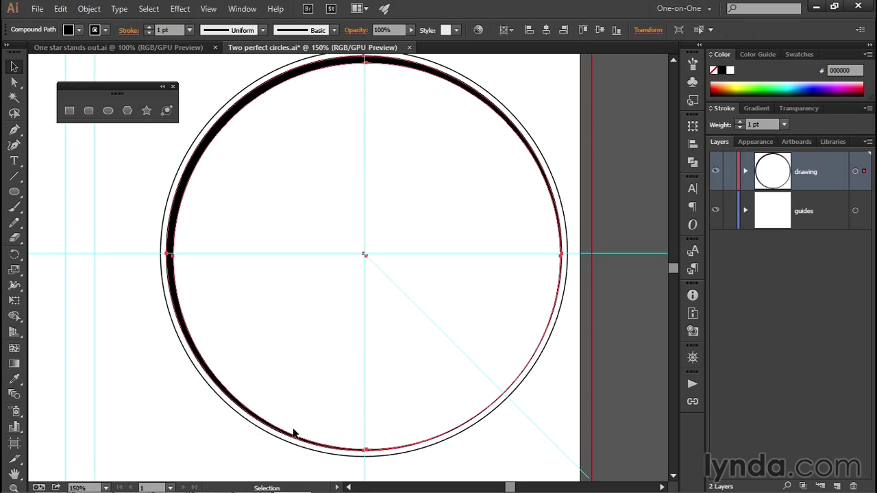
{"action": "left_click", "coordinate": [137, 194]}
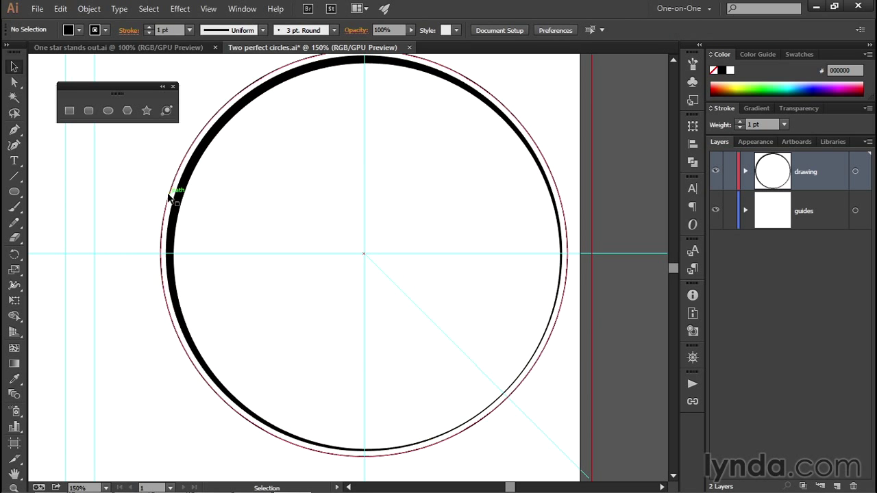
Try moving the outermost circle to the right of the black ring, and undo the move.
{"action": "left_click_drag", "start_coordinate": [168, 195], "coordinate": [251, 197]}
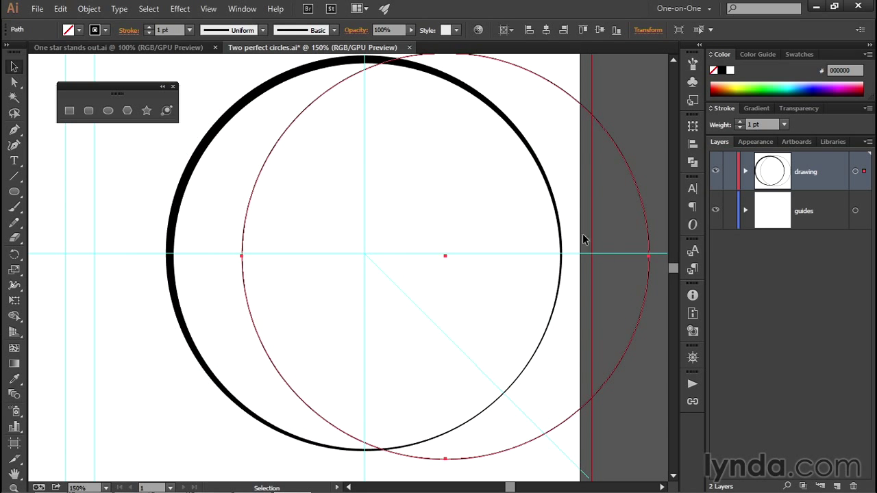
{"action": "key", "text": "a"}
{"action": "key", "text": "ctrl+z"}
{"action": "key", "text": "v"}
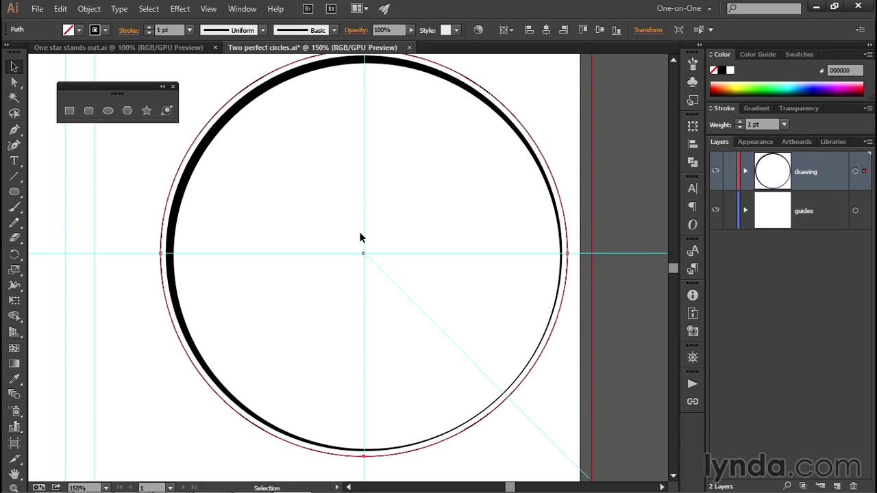
Paste the copied circle in front, add the outermost circle to the selection, and fill both with white.
{"action": "left_click", "coordinate": [59, 11]}
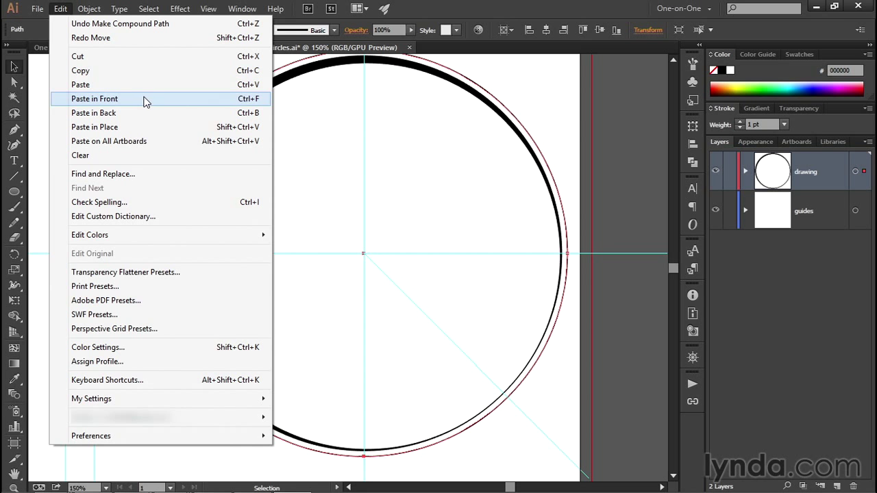
{"action": "left_click", "coordinate": [223, 102]}
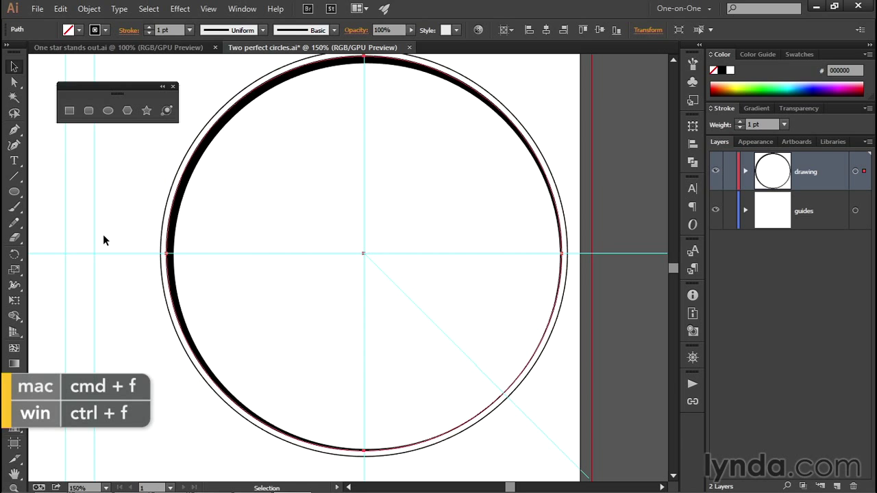
{"action": "left_click", "coordinate": [160, 250], "text": "shift"}
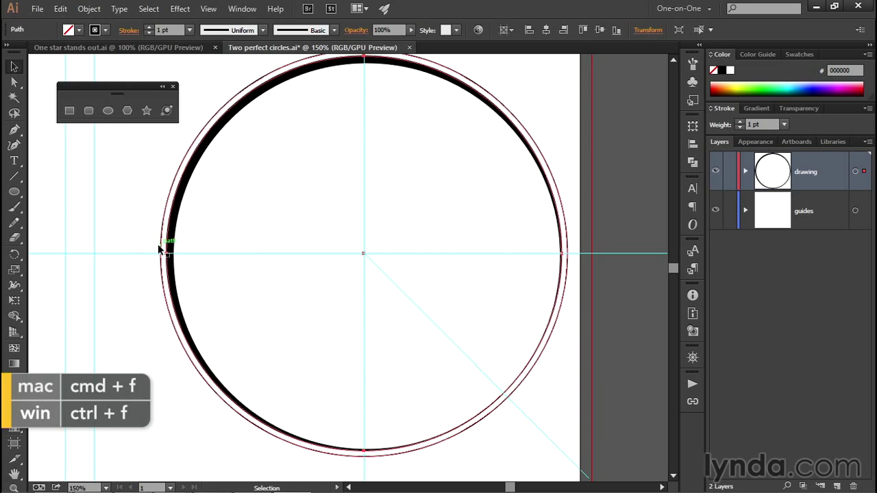
{"action": "left_click", "coordinate": [161, 251], "text": "shift"}
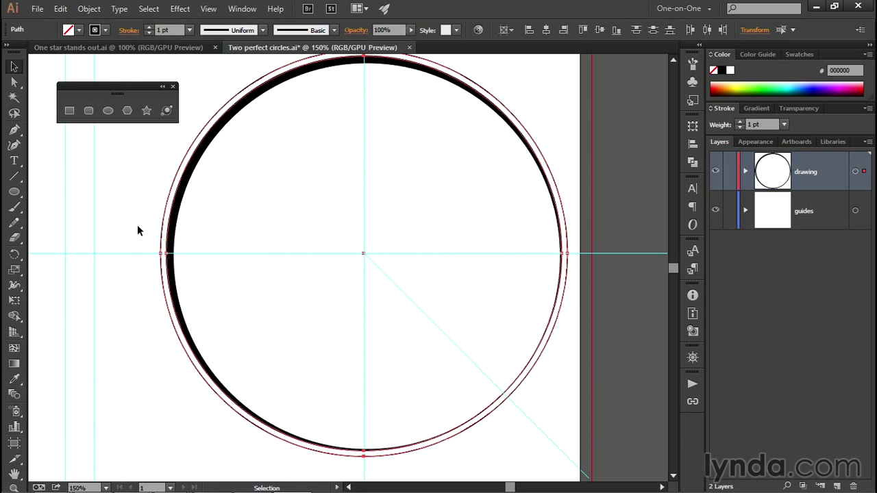
{"action": "left_click", "coordinate": [78, 31]}
{"action": "left_click", "coordinate": [28, 52]}
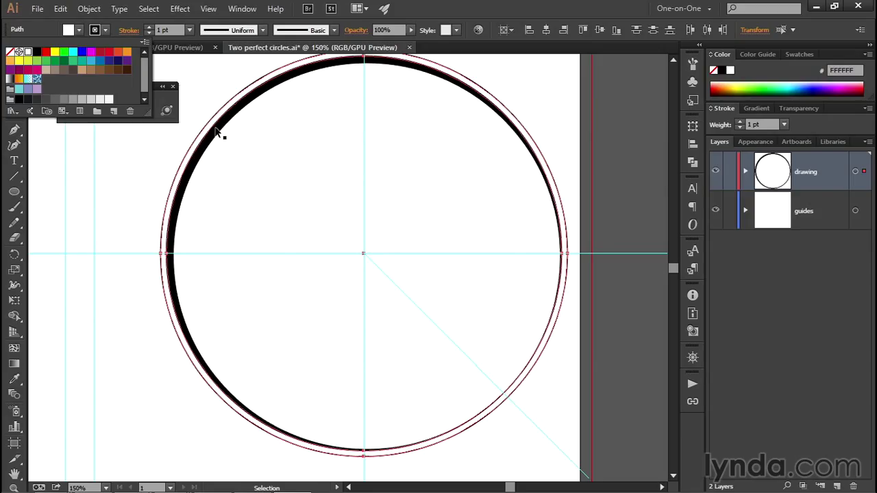
Combine the two white-filled circles into a compound path.
{"action": "left_click", "coordinate": [89, 9]}
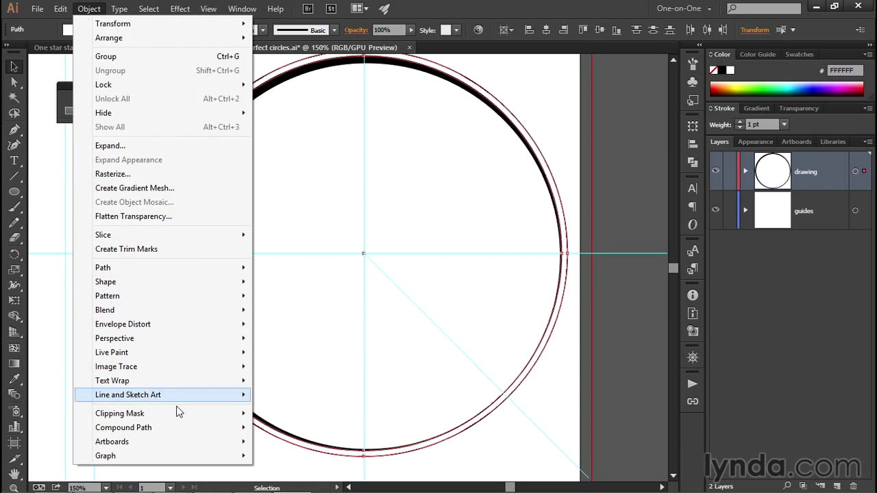
{"action": "mouse_move", "coordinate": [178, 426]}
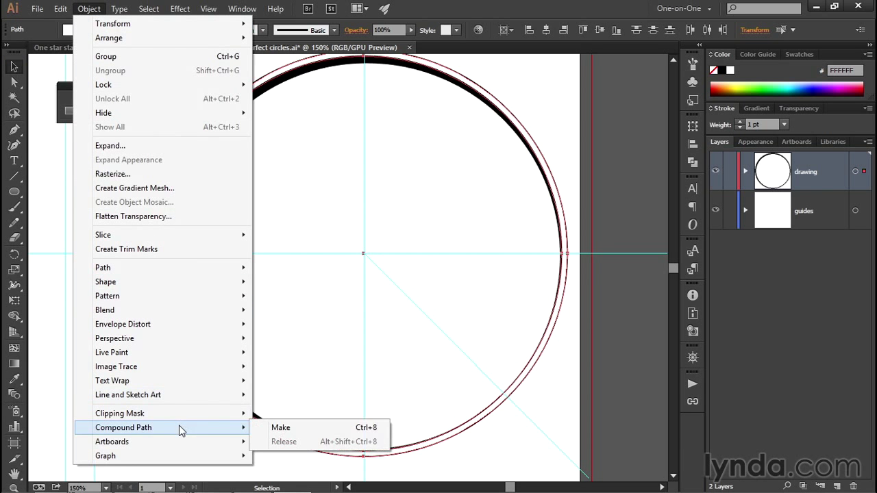
{"action": "left_click", "coordinate": [323, 430]}
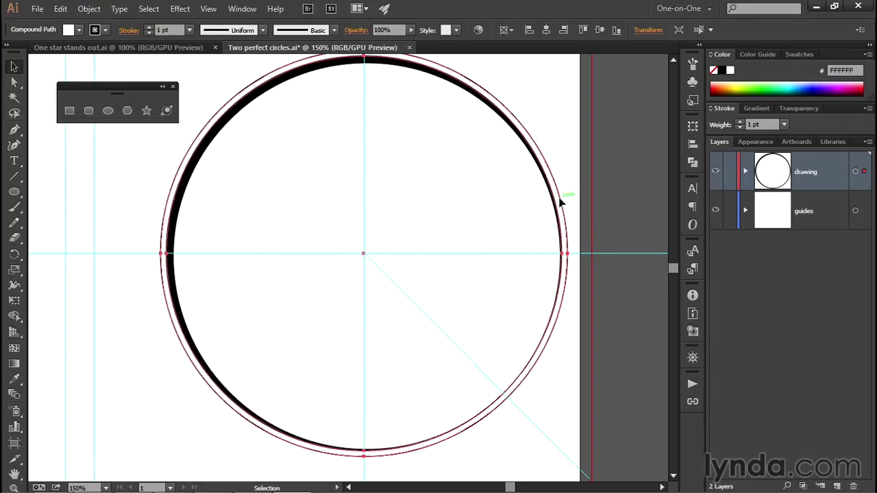
Try moving the white ring to the right of the black one, undo the move and deselect it.
{"action": "left_click_drag", "start_coordinate": [563, 202], "coordinate": [641, 197]}
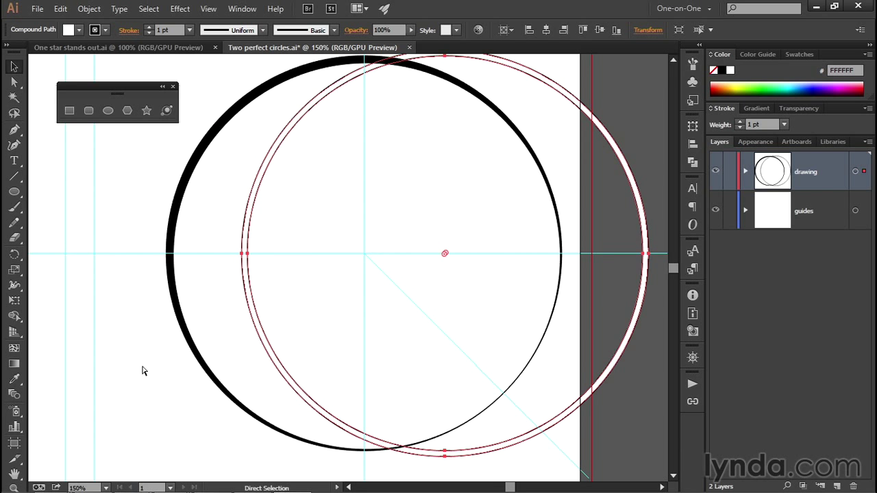
{"action": "key", "text": "ctrl+z"}
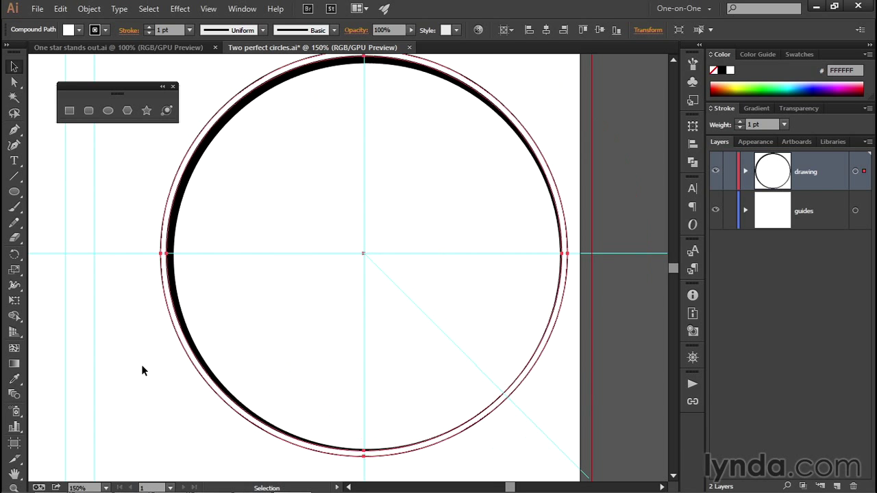
{"action": "left_click", "coordinate": [113, 314]}
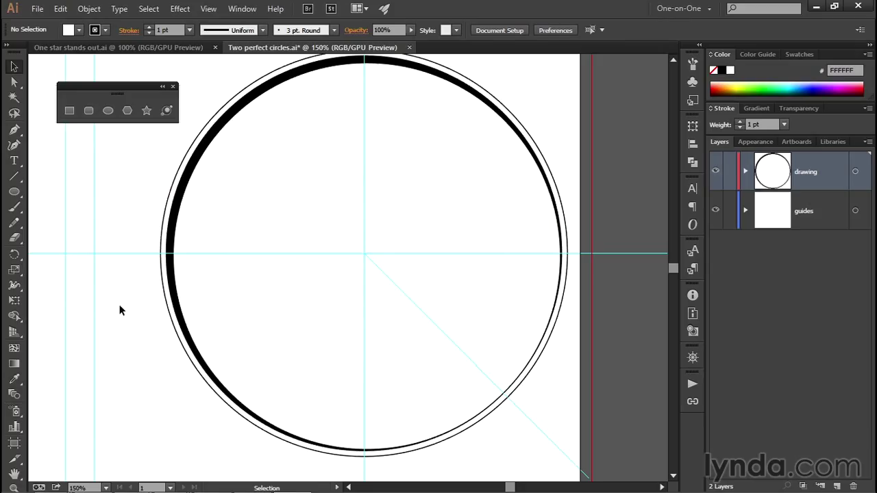